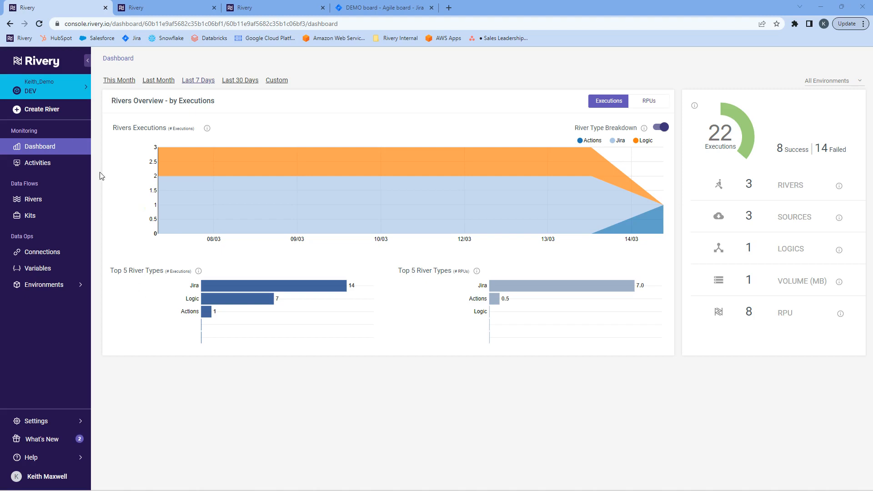
Create a new Action River of the REST Action type
left_click(46, 111)
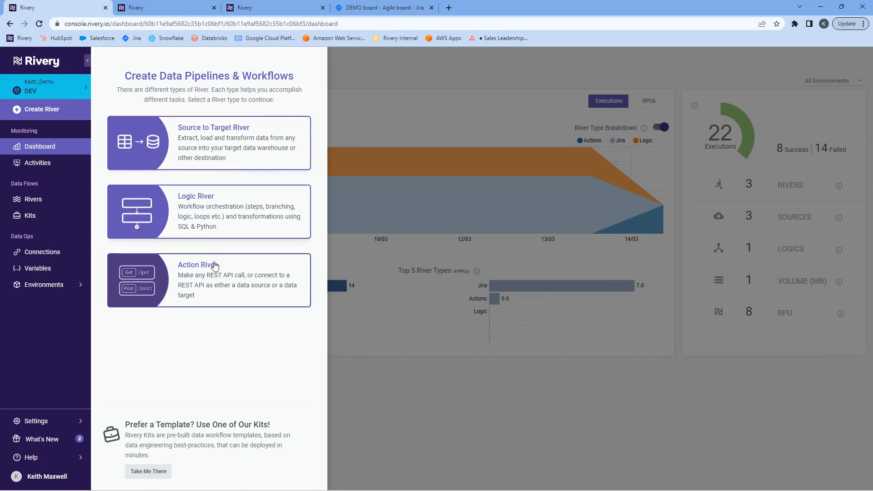
left_click(212, 291)
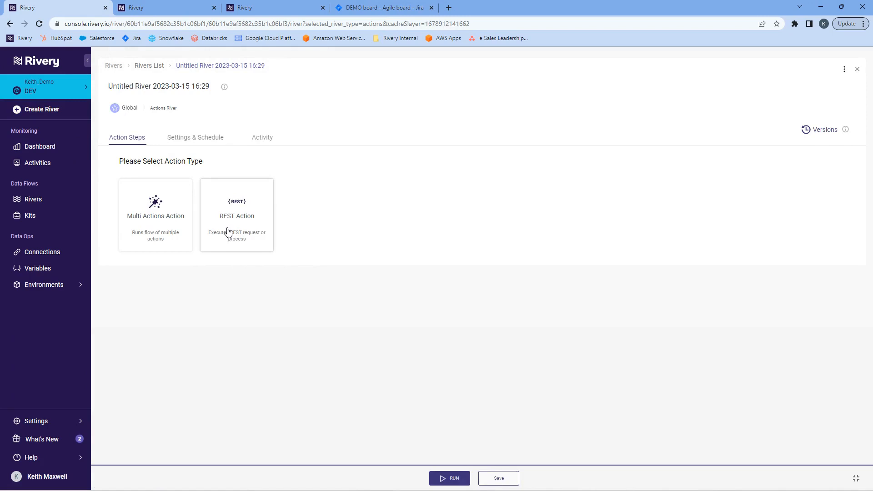
left_click(226, 221)
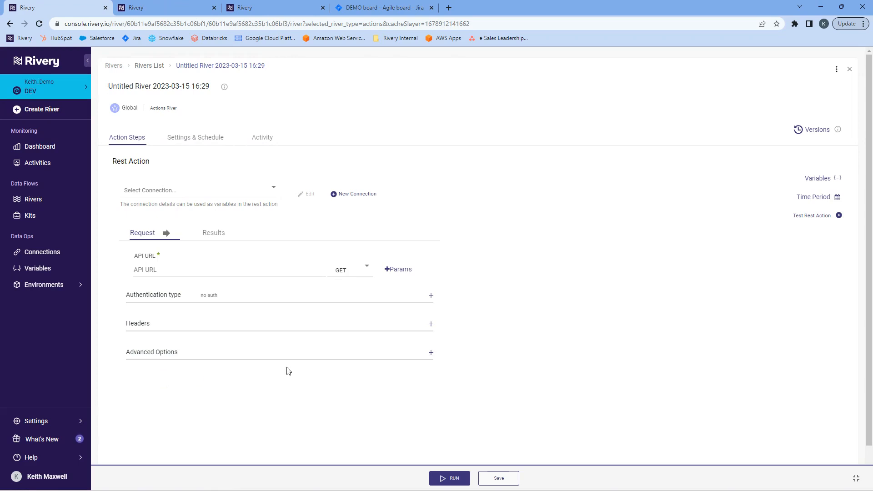
Set the request method of the new REST action to POST
left_click(353, 276)
left_click(339, 310)
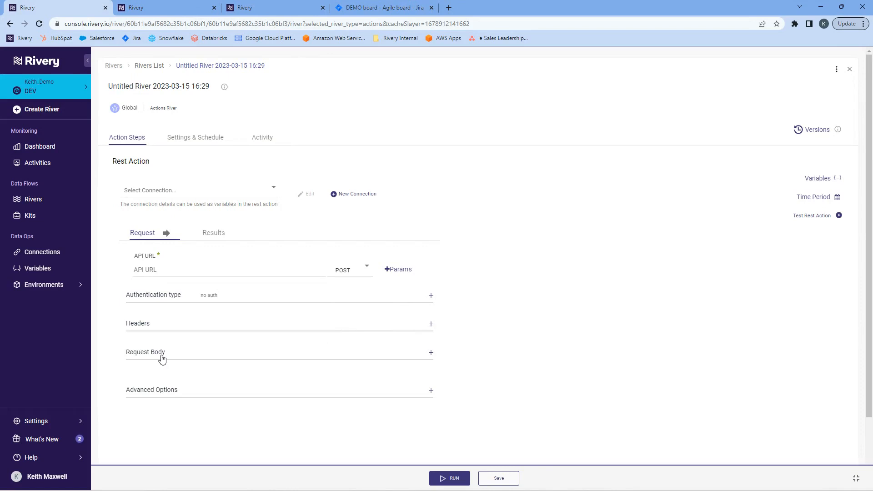
left_click(357, 273)
left_click(357, 285)
left_click(359, 272)
left_click(349, 310)
Switch to the DEMO JIRA Reverse ETL river, expand its Request Body and review the action variables
left_click(148, 8)
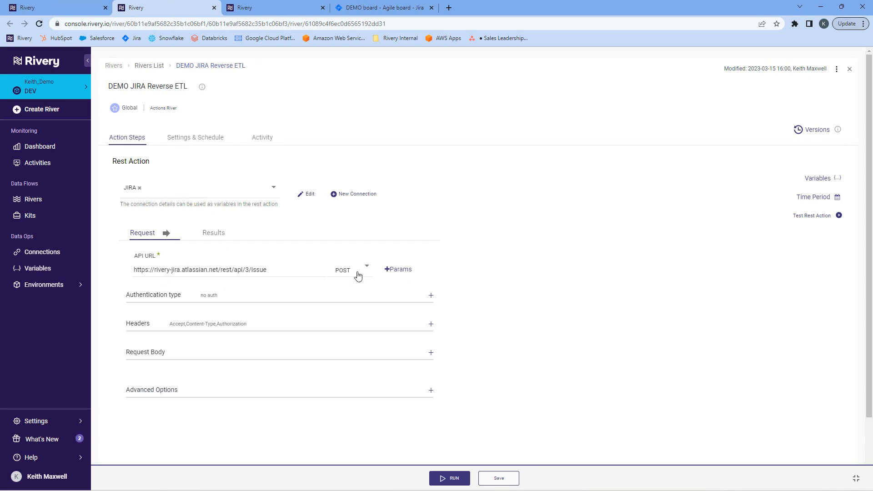
left_click(175, 360)
scroll(707, 157, "down", 1)
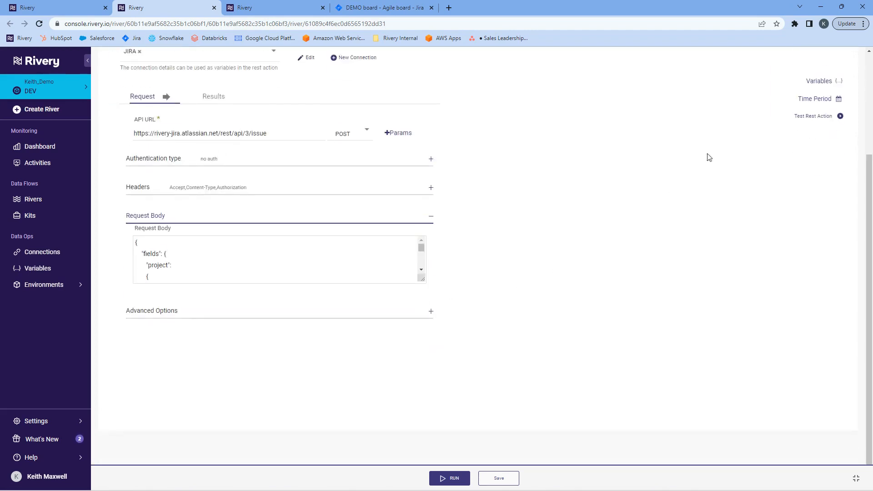
left_click(816, 131)
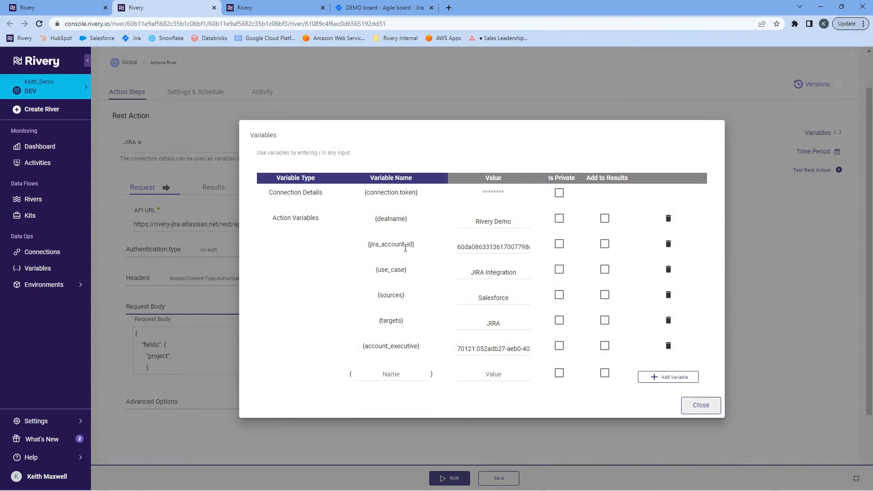
left_click(700, 405)
Enlarge the request body and compare its variable placeholders, such as {dealname} and {sources}, with the values in the variables list
left_click_drag(422, 371, 422, 463)
scroll(214, 374, "down", 2)
double_click(241, 313)
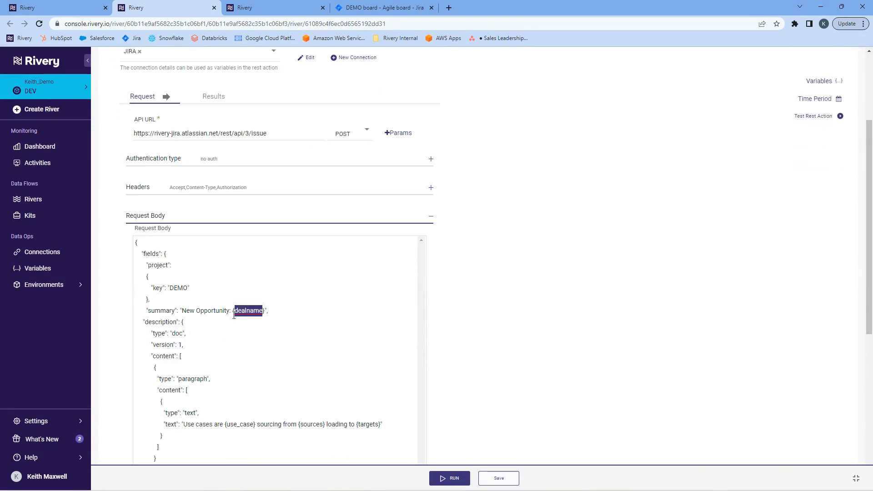
left_click(298, 424)
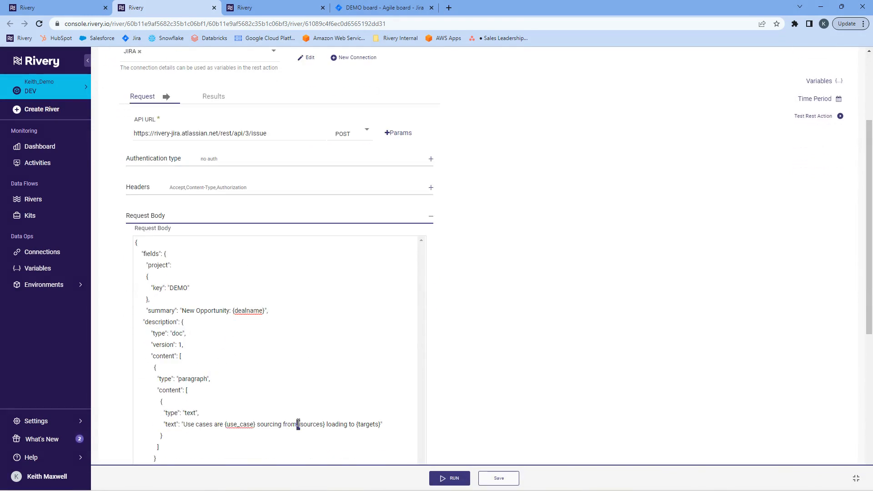
scroll(377, 315, "up", 3)
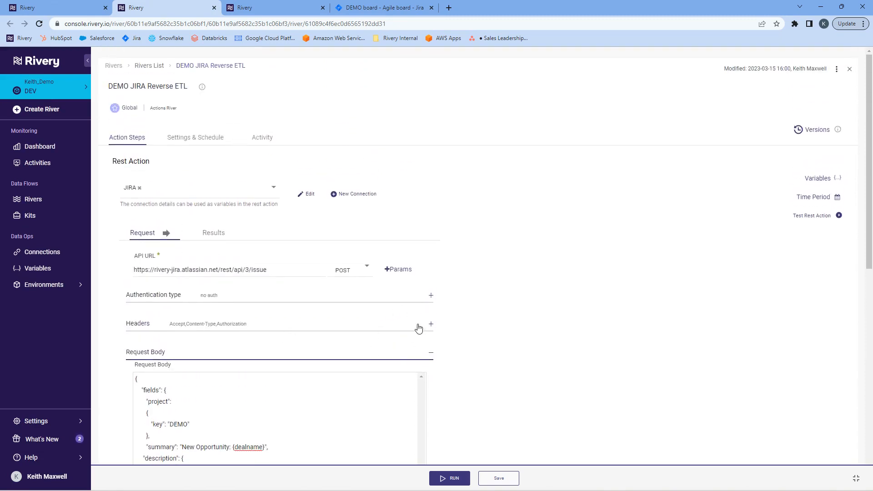
left_click(832, 179)
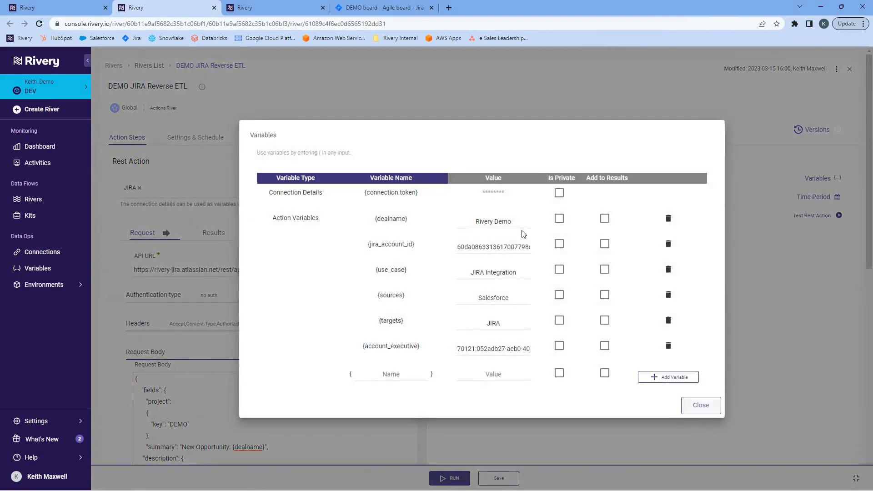
left_click(702, 406)
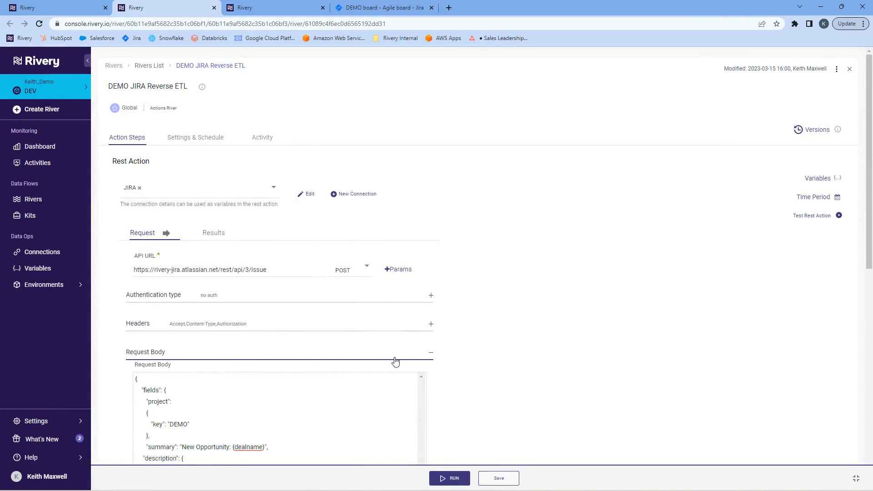
Collapse the Request Body and examine the REST action's API URL and its request headers
left_click(428, 353)
scroll(504, 316, "down", 1)
scroll(503, 315, "up", 1)
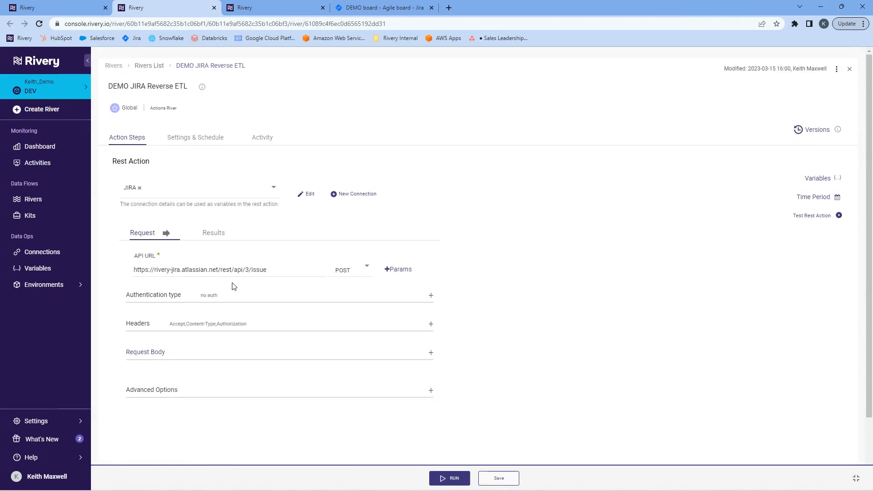
left_click_drag(268, 273, 126, 275)
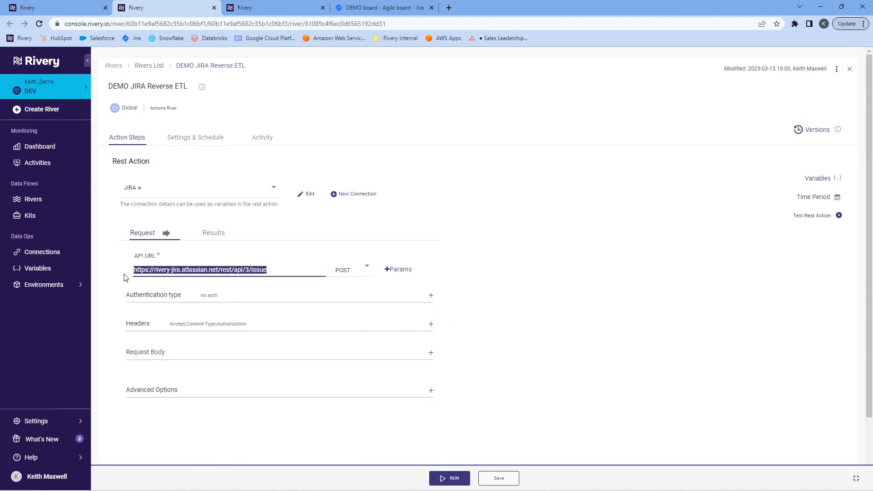
left_click(211, 325)
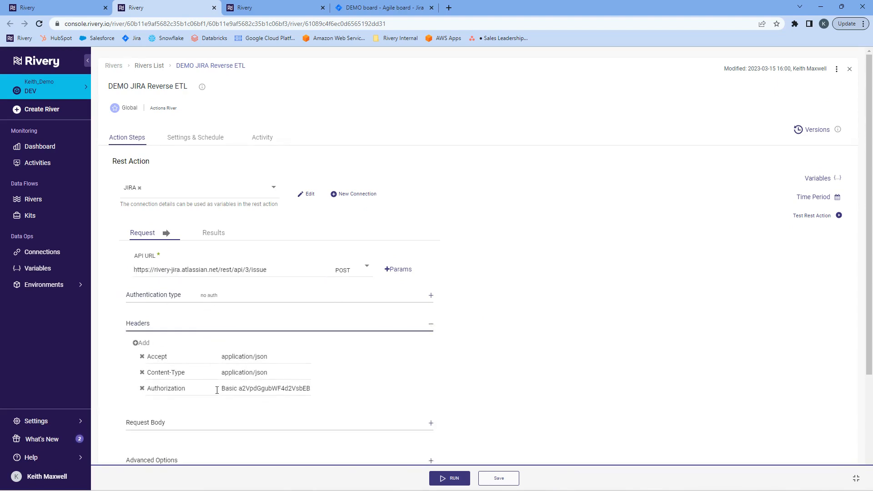
Run the DEMO JIRA Reverse ETL river and check Jira's DEMO board for the created issue
left_click(447, 479)
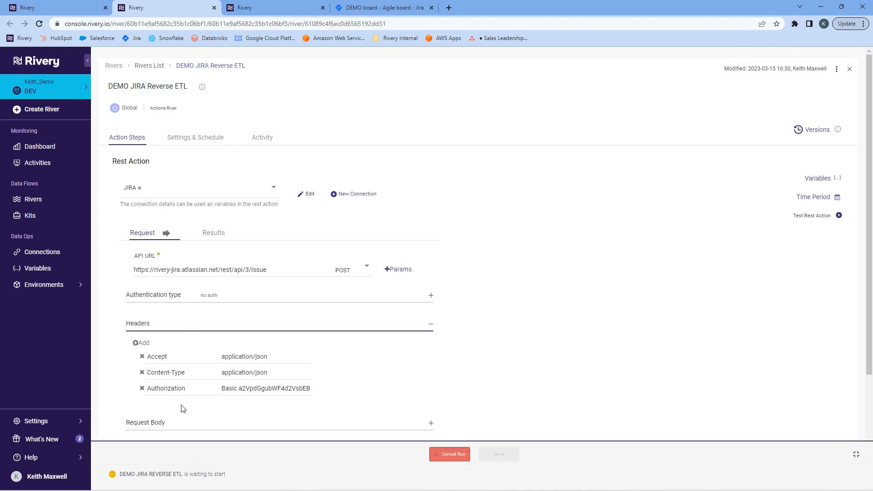
left_click(373, 10)
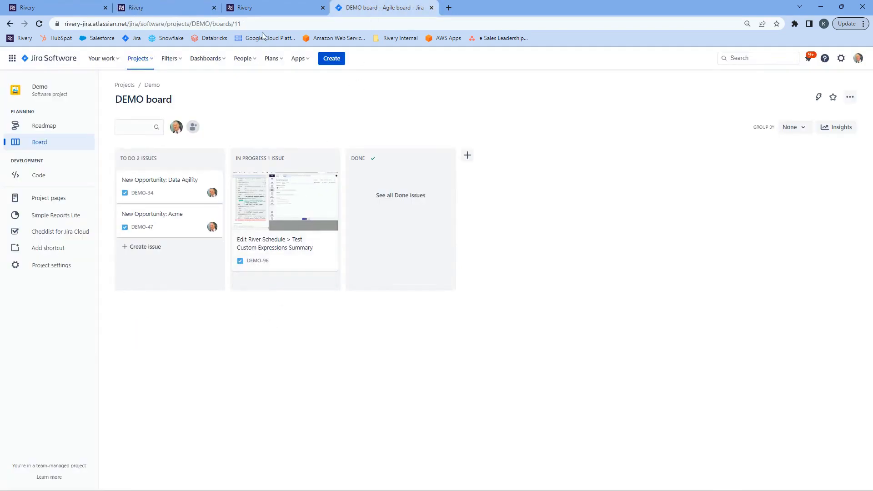
left_click(172, 7)
scroll(259, 392, "down", 1)
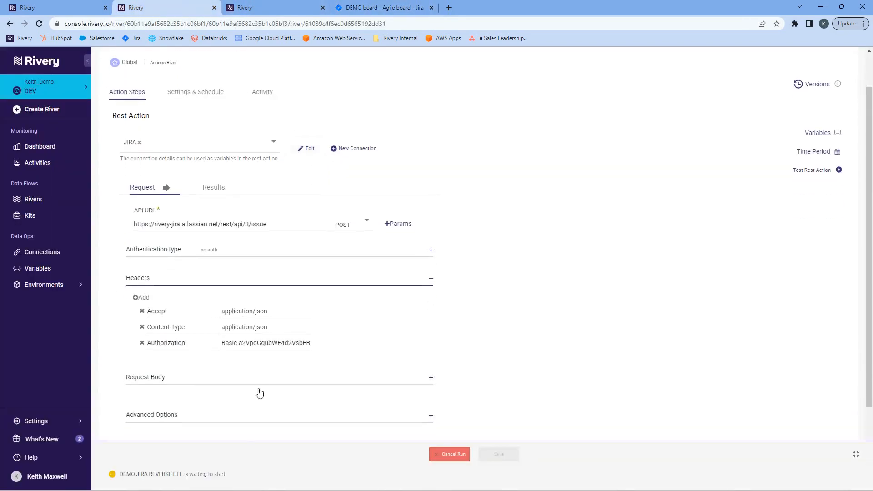
left_click(393, 6)
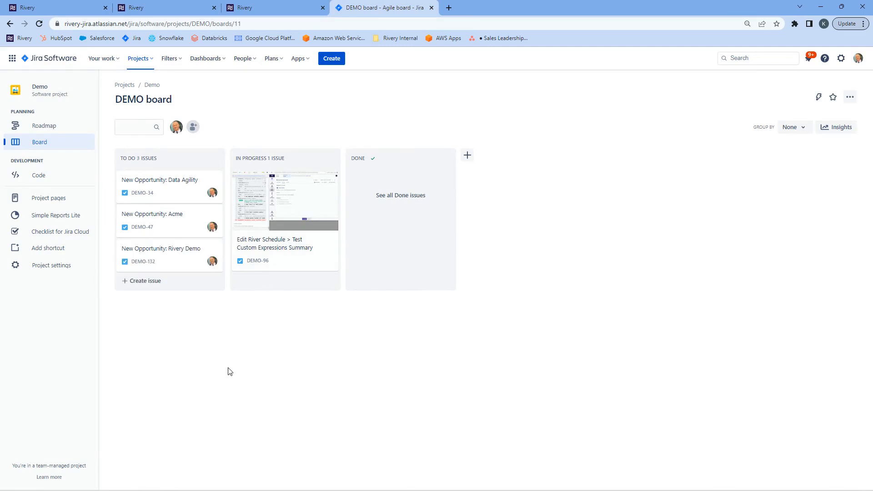
Review the description and details of the New Opportunity: Rivery Demo issue, close it and return to the Reverse ETL river in Rivery
left_click(160, 252)
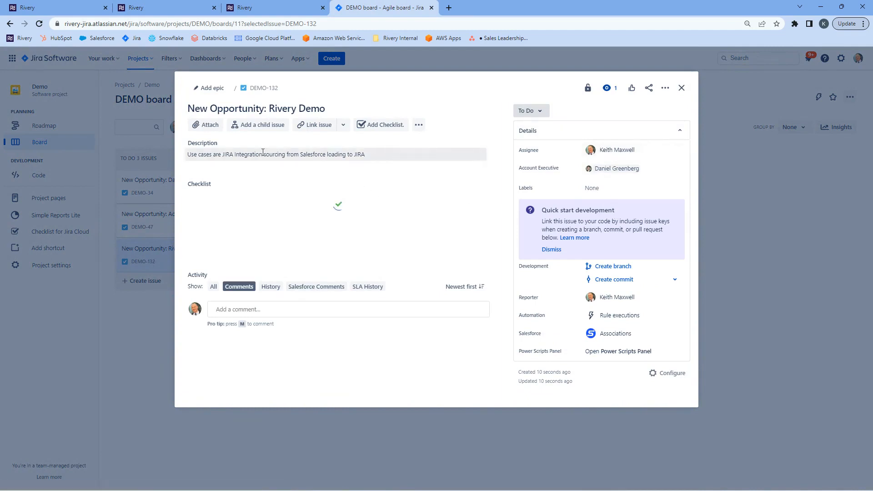
left_click(680, 88)
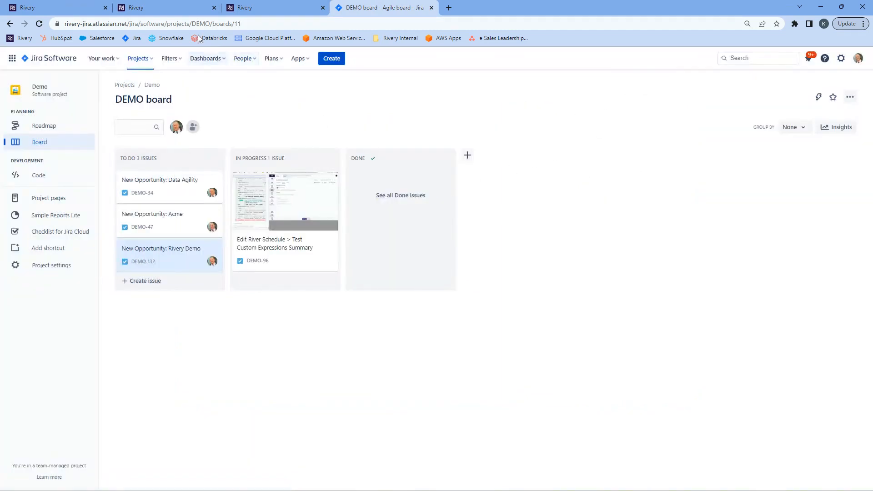
left_click(176, 4)
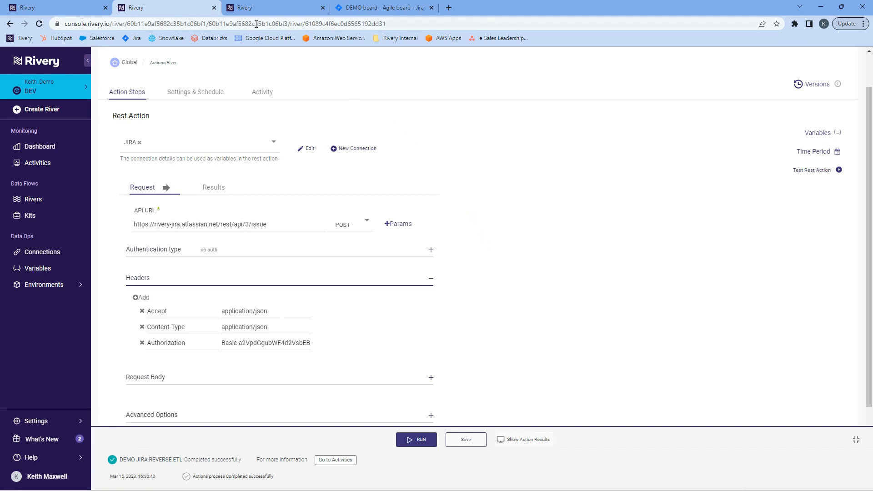
Switch to the SalesForce to JIRA Tasks river and examine the full source SQL query of Logic Step 4
left_click(273, 7)
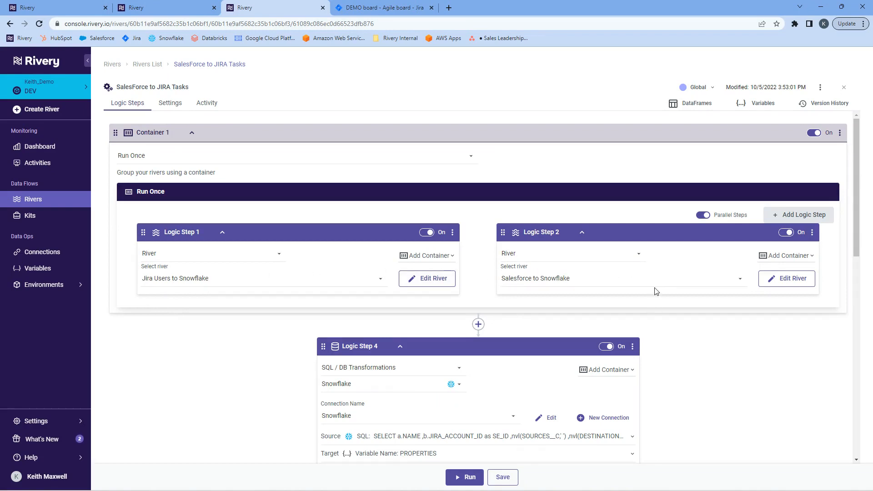
scroll(659, 280, "down", 2)
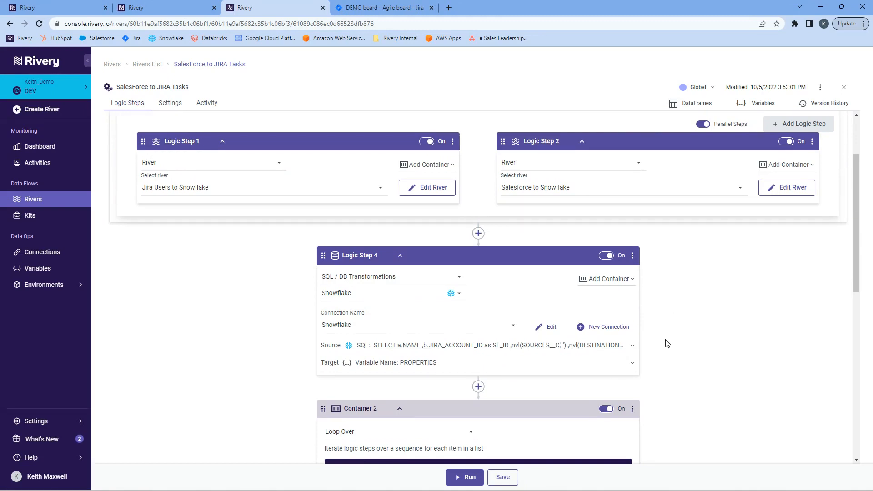
scroll(675, 345, "down", 1)
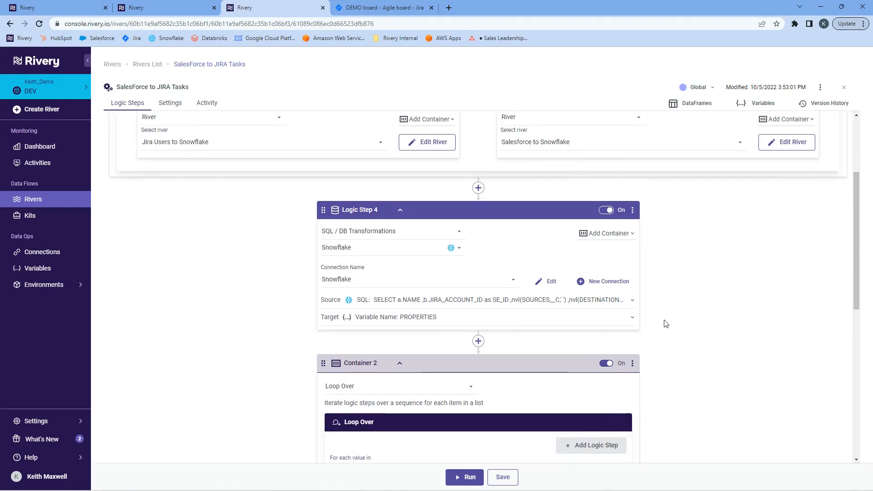
left_click(630, 303)
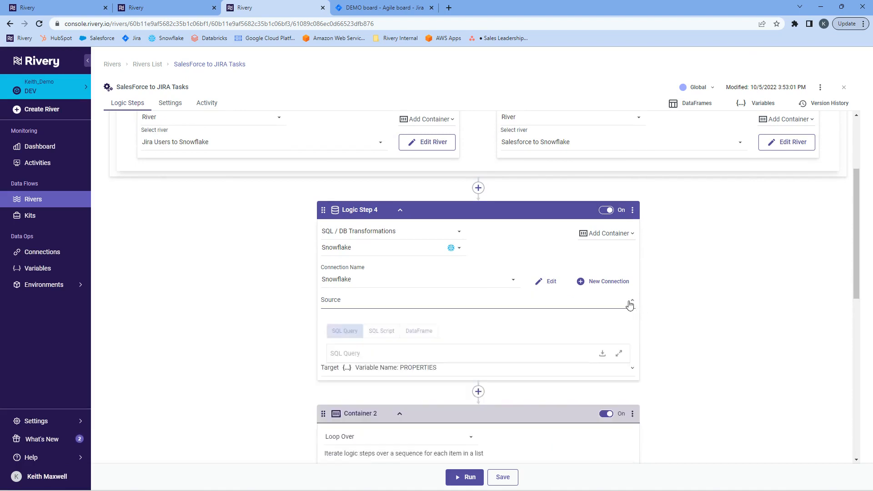
left_click(619, 344)
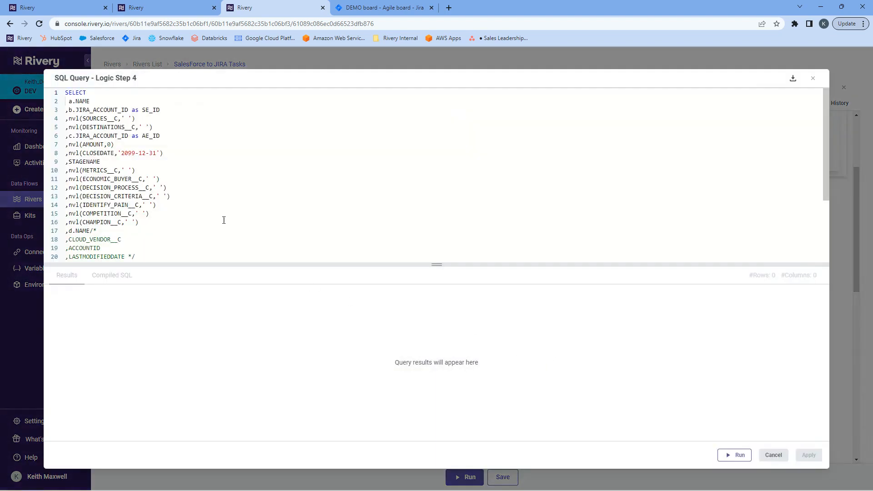
left_click_drag(160, 110, 121, 112)
scroll(205, 141, "down", 2)
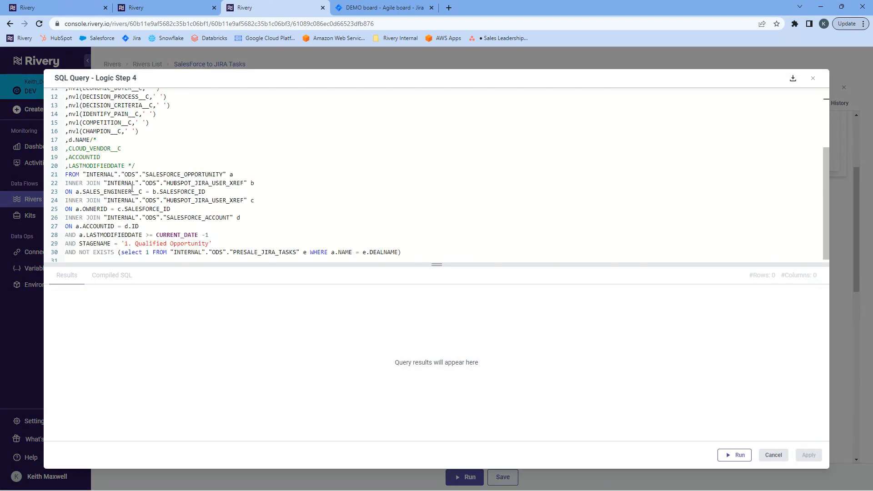
scroll(166, 216, "down", 1)
left_click(768, 455)
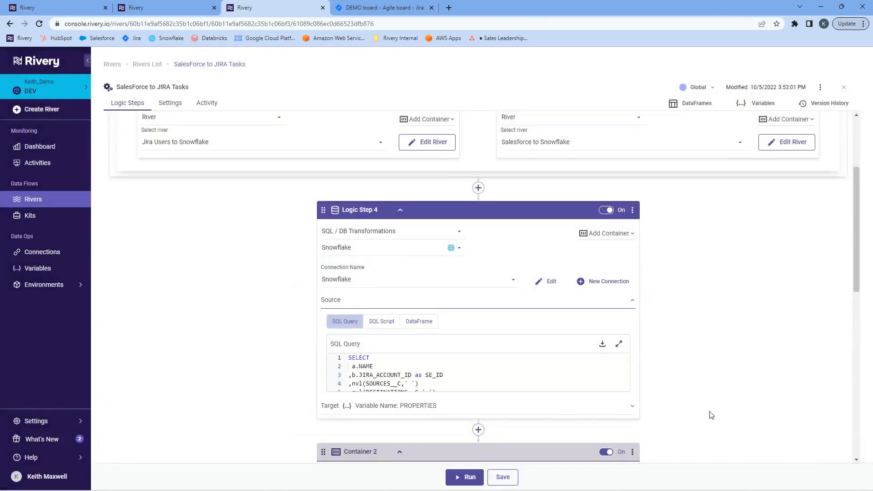
Examine Logic Step 4's target settings and the PROPERTIES variable in the river variables list
scroll(682, 248, "down", 2)
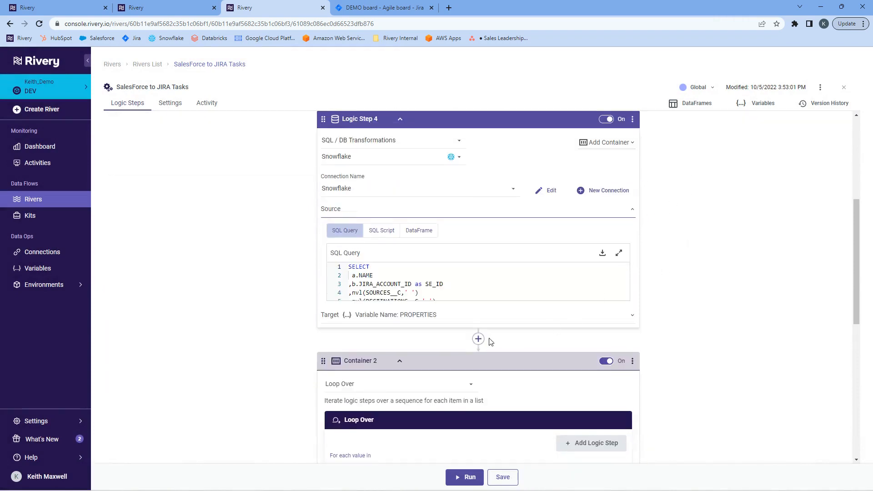
left_click(409, 317)
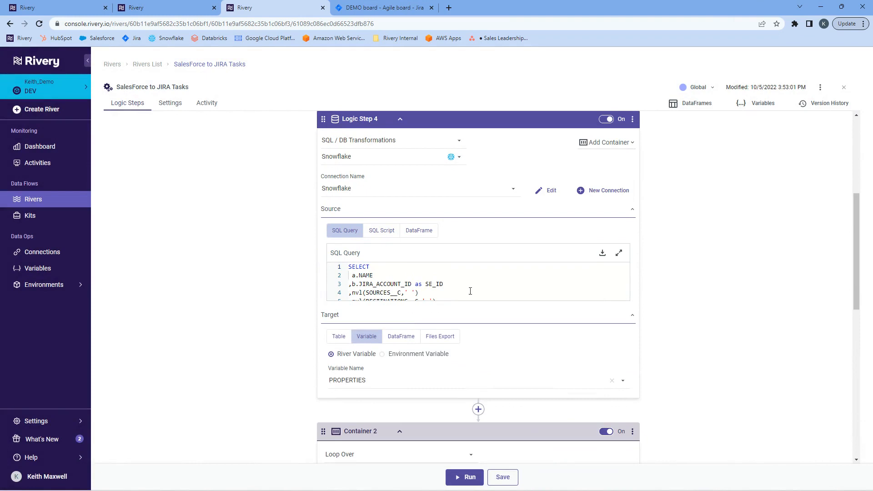
left_click(763, 104)
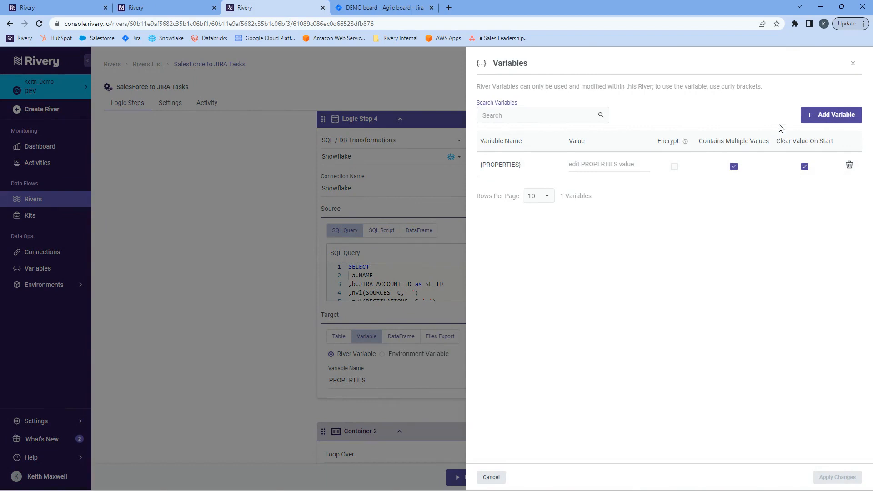
left_click(852, 64)
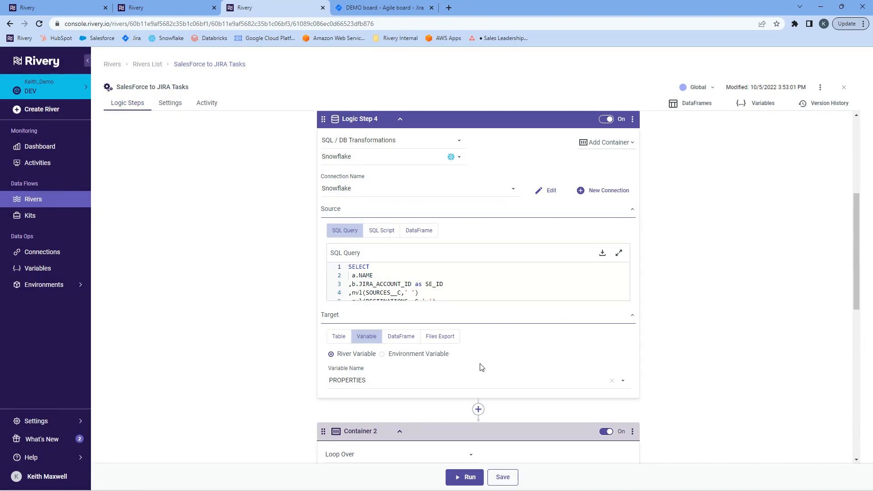
Examine Container 2's Loop Over settings, including the {PROPERTIES} list and the variables set for each item
scroll(481, 367, "down", 1)
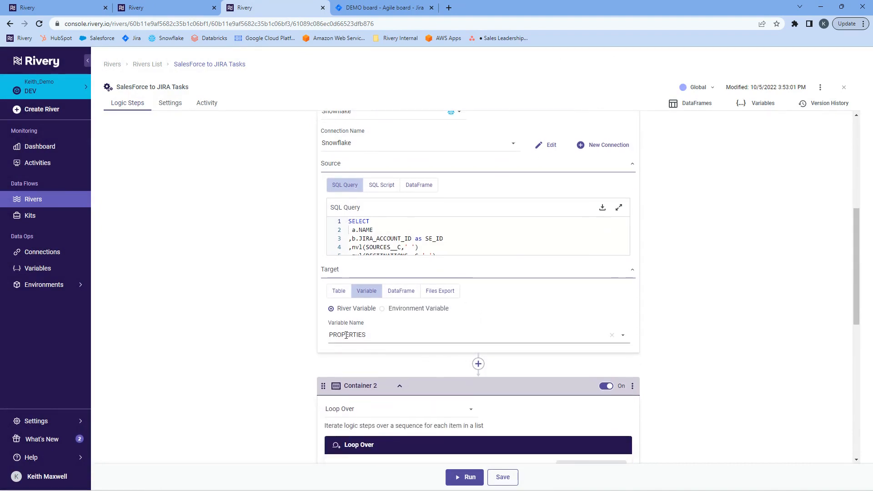
scroll(346, 335, "down", 3)
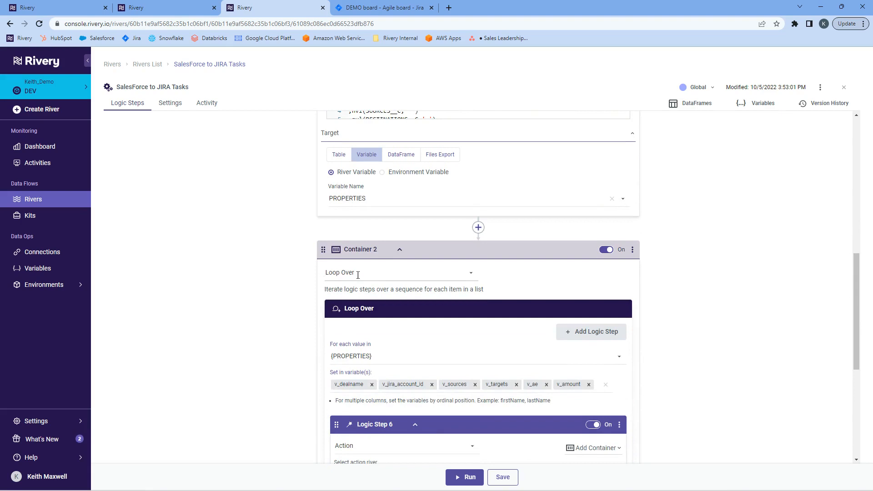
scroll(361, 277, "down", 1)
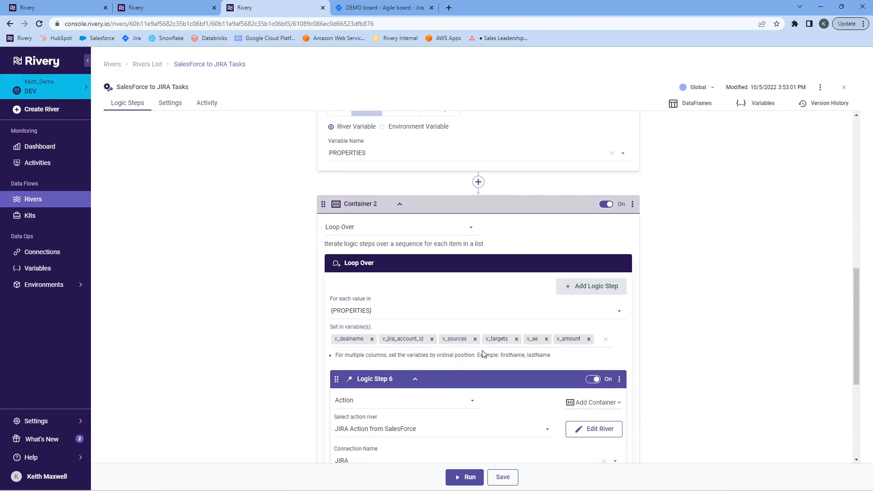
scroll(661, 331, "down", 2)
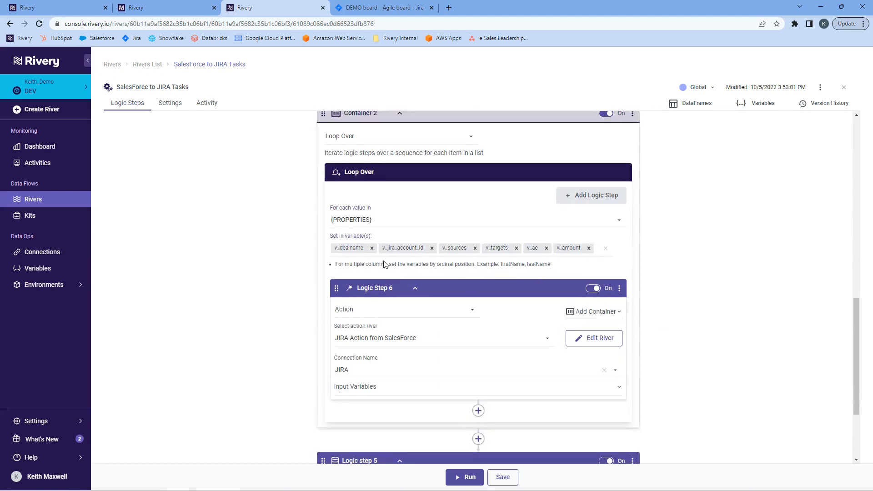
Expand the input variables of Logic Step 6 and examine the values mapped to dealname, jira_account_id, sources and targets
left_click(613, 390)
scroll(570, 370, "down", 1)
double_click(548, 374)
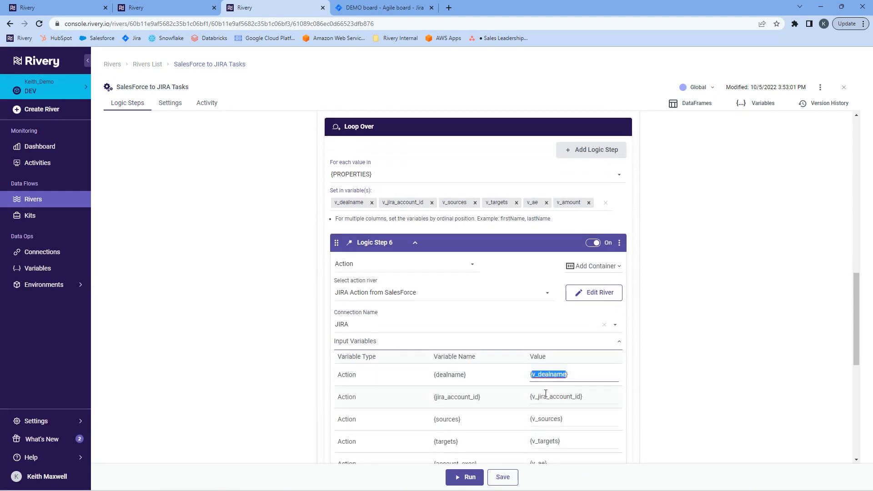
double_click(548, 396)
double_click(545, 418)
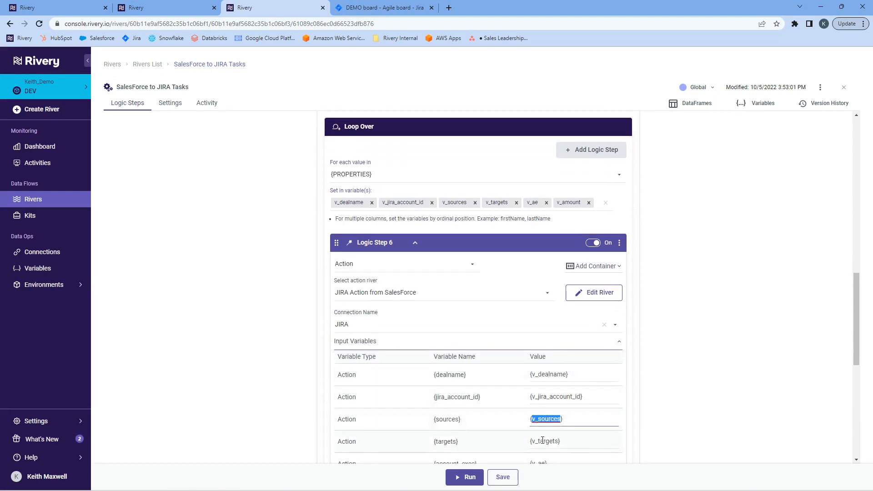
double_click(543, 441)
Compare the columns in Logic Step 4's SQL query with the variables set in Container 2's loop
scroll(572, 354, "up", 2)
scroll(570, 350, "up", 6)
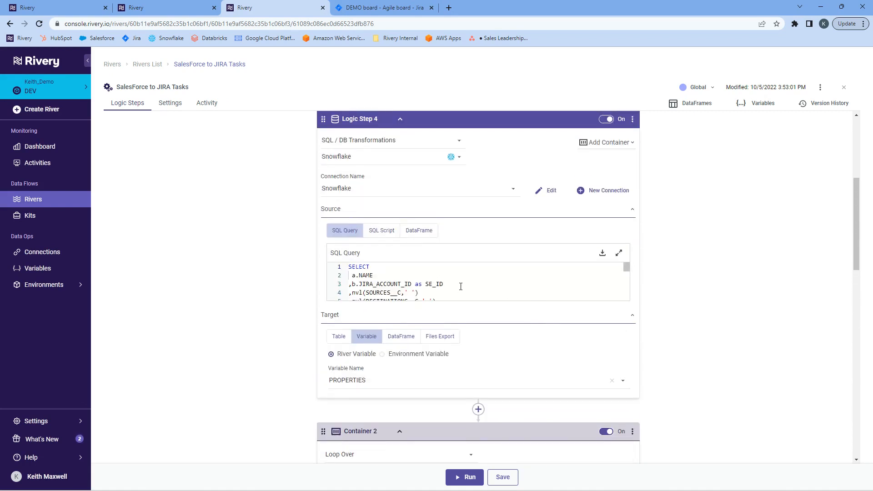
scroll(459, 286, "down", 3)
scroll(532, 318, "down", 1)
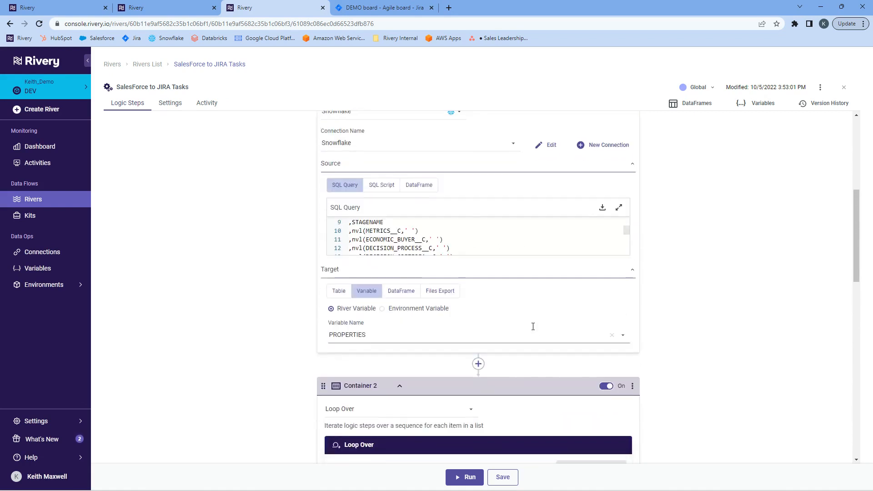
scroll(410, 243, "up", 2)
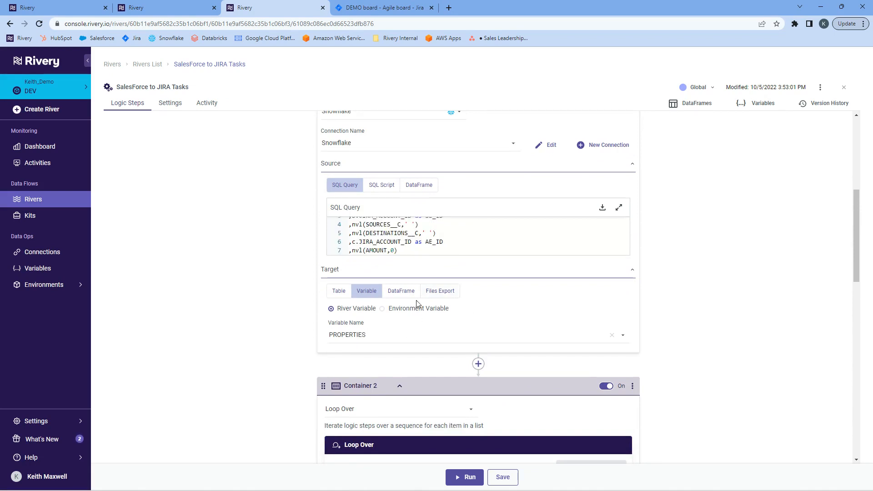
scroll(414, 303, "up", 2)
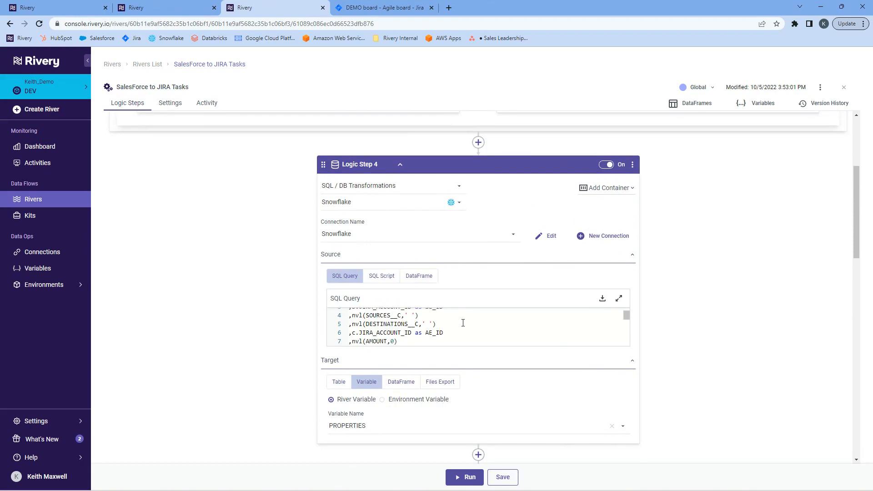
scroll(468, 332, "up", 2)
scroll(689, 357, "down", 2)
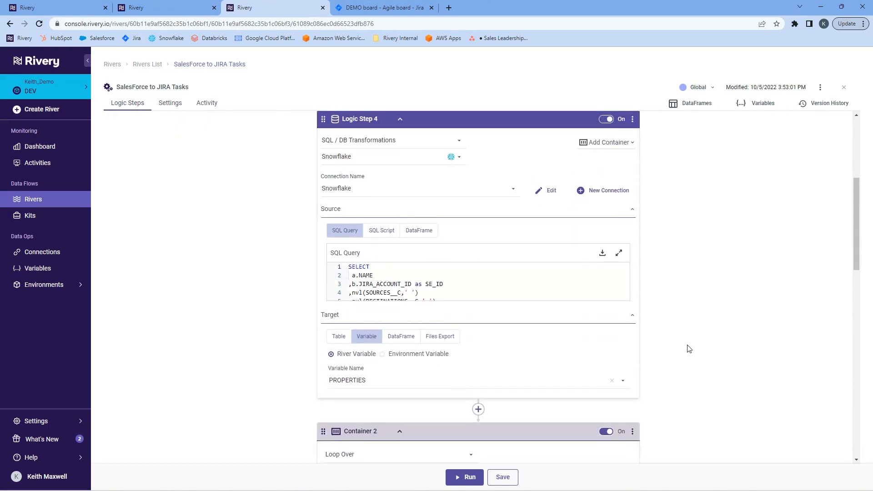
scroll(635, 366, "down", 6)
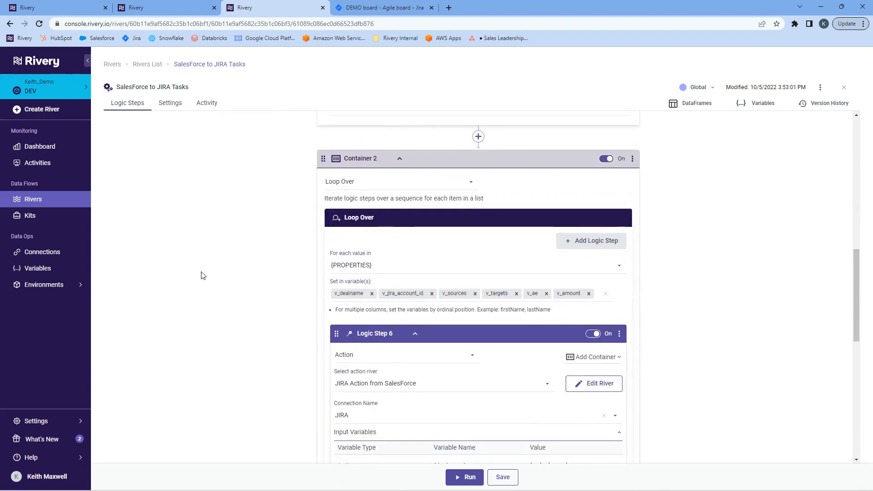
Search the Rivery kits for "sales" and preview the Salesforce Create Objects - Snowflake kit
left_click(26, 216)
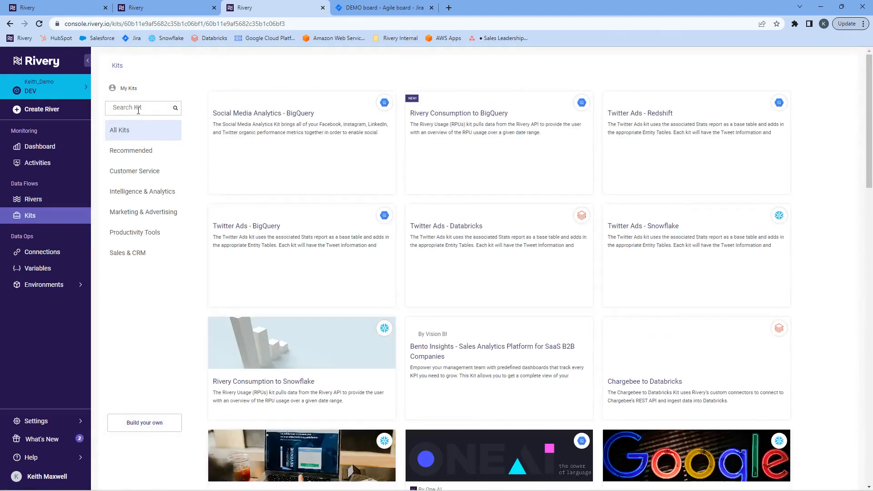
type("sale")
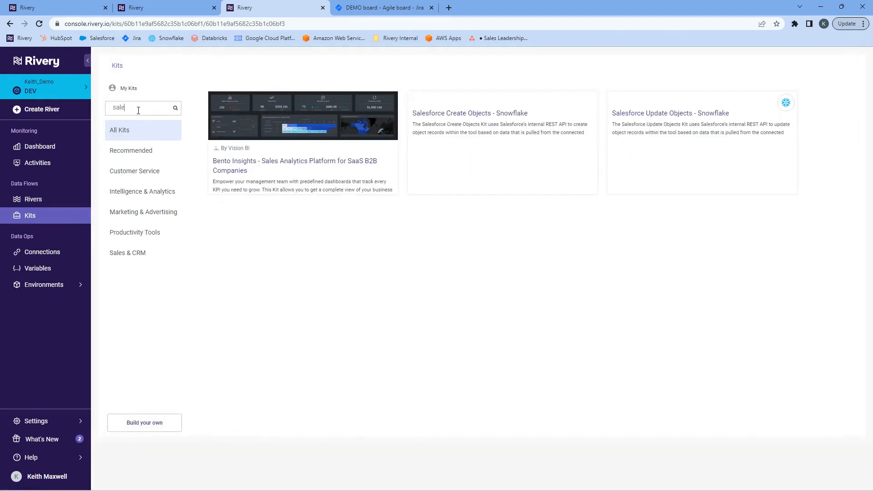
type("s")
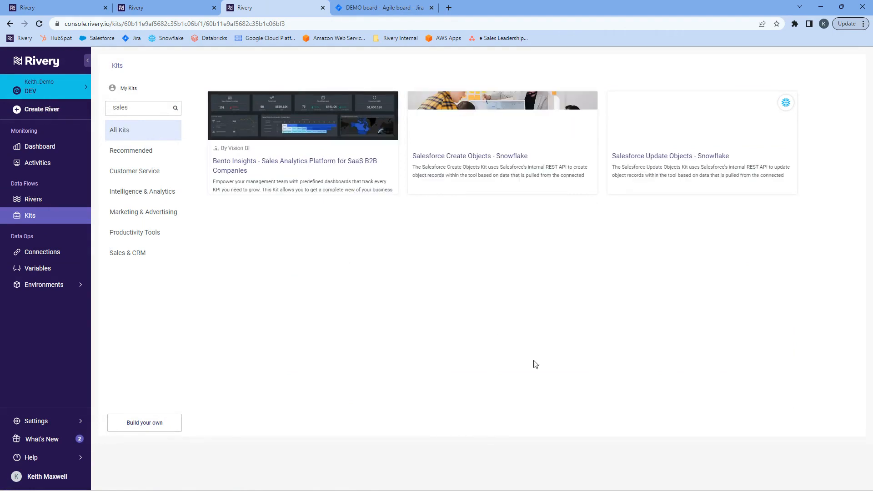
mouse_move(713, 188)
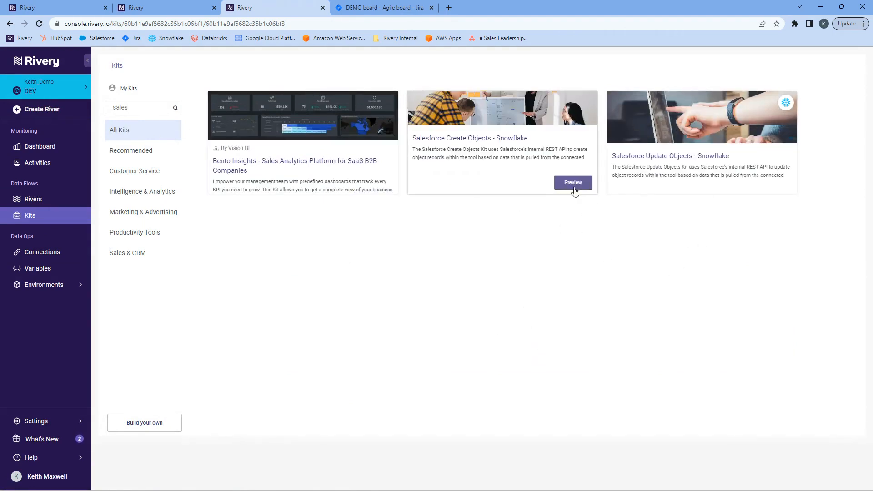
left_click(573, 183)
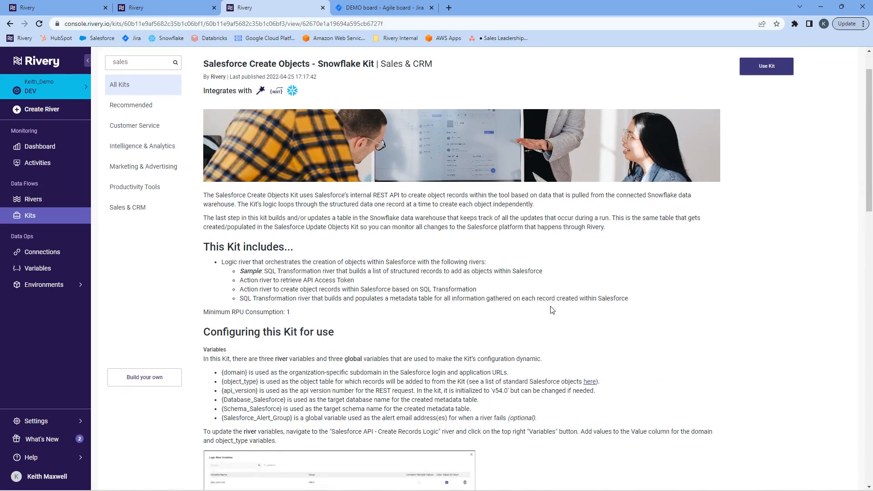
Examine the kit's included rivers, configuration variables such as domain and api_version, and the Salesforce connection prerequisites
scroll(551, 307, "down", 3)
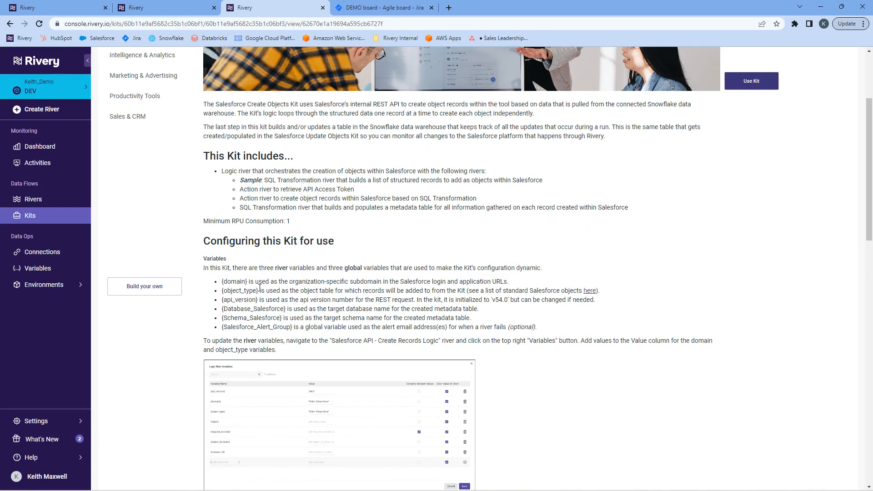
double_click(229, 282)
triple_click(239, 299)
scroll(300, 285, "down", 4)
left_click(574, 232)
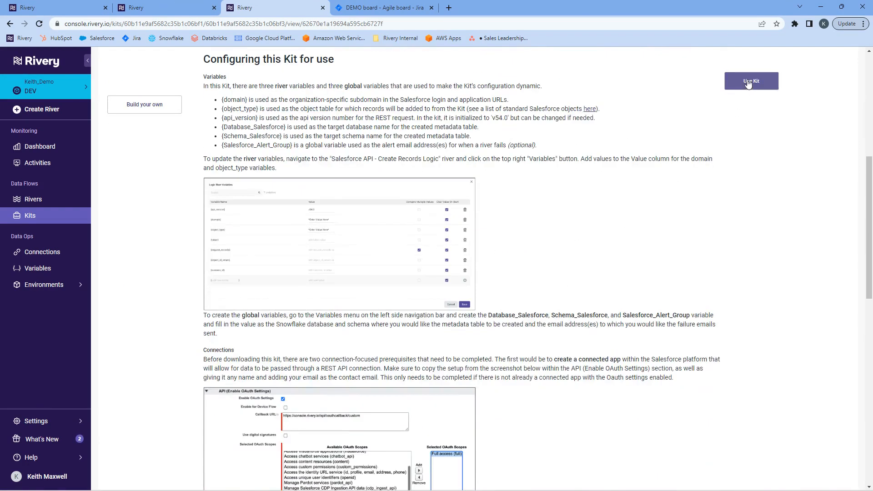
scroll(575, 238, "down", 6)
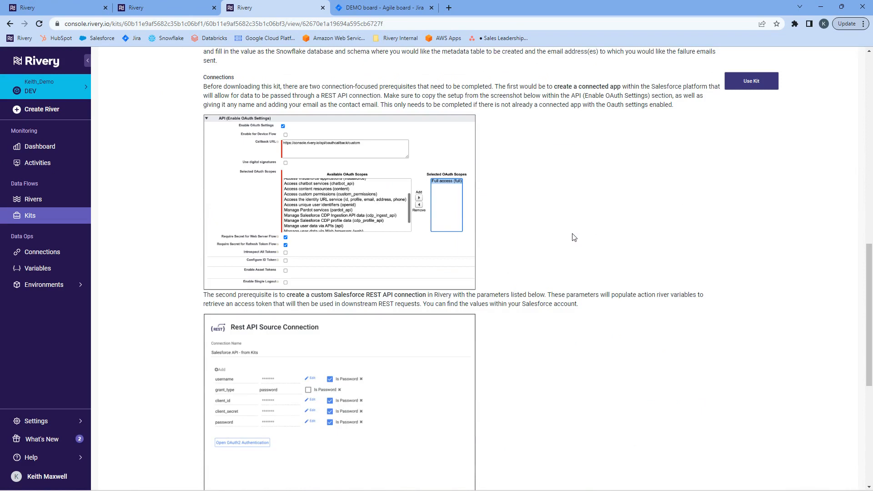
scroll(573, 235, "down", 2)
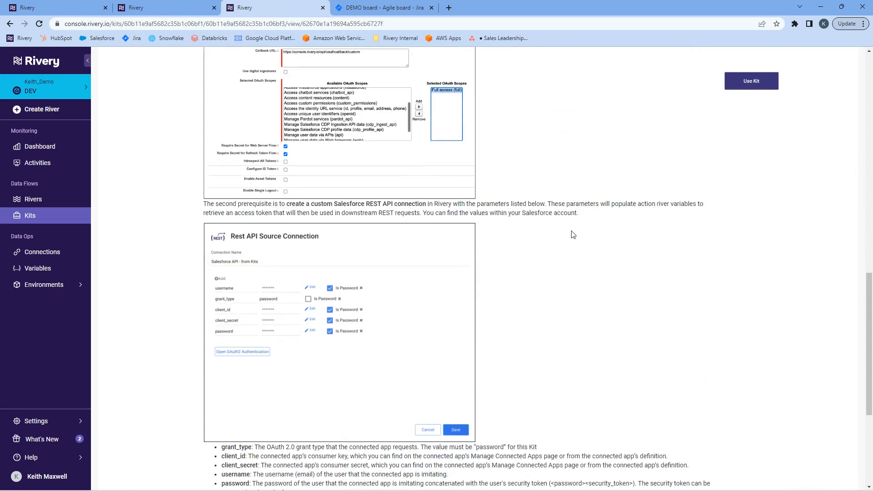